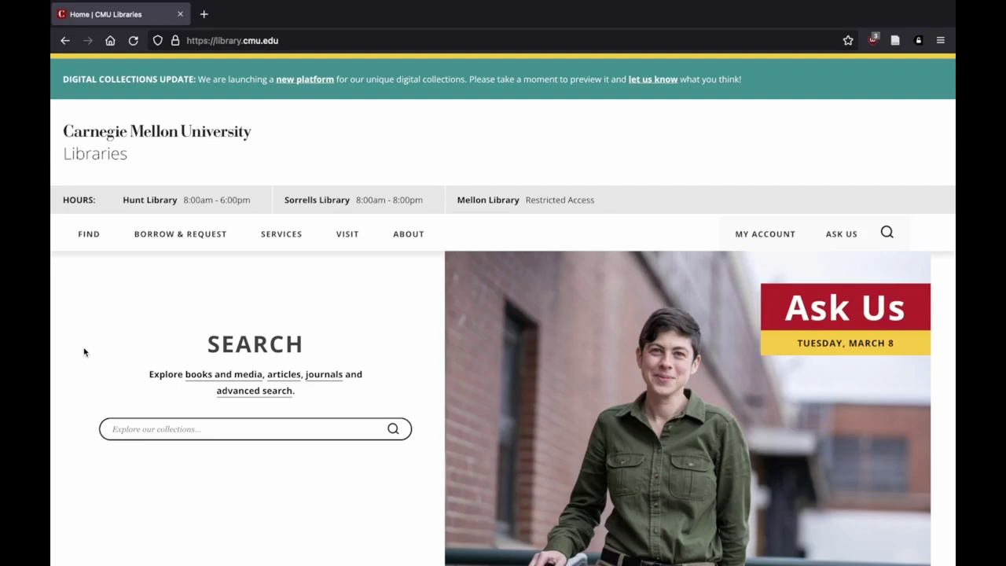
# Scroll down the CMU Libraries homepage to the Quick Links section.
pyautogui.scroll(-5, 84, 352)
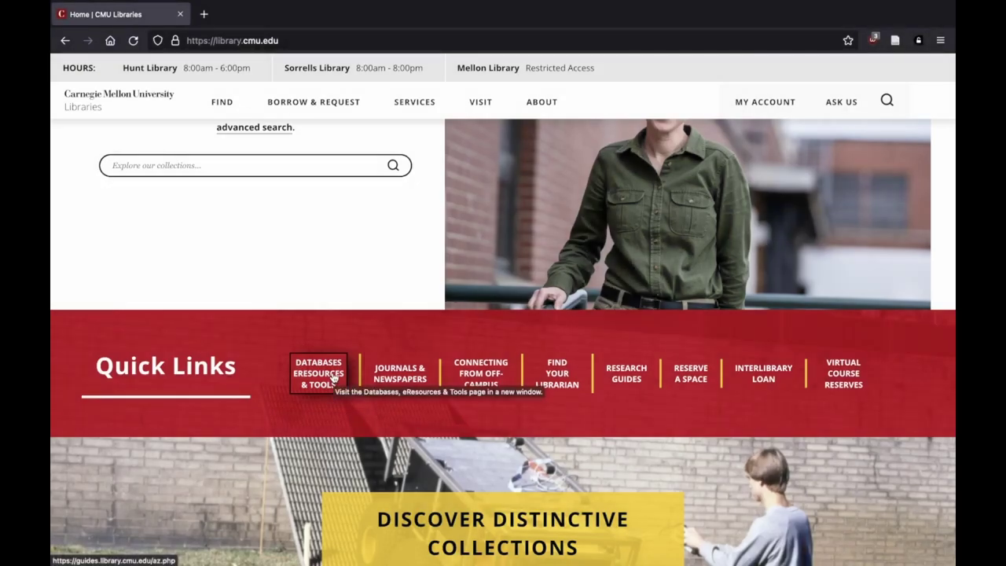
pyautogui.click(334, 378)
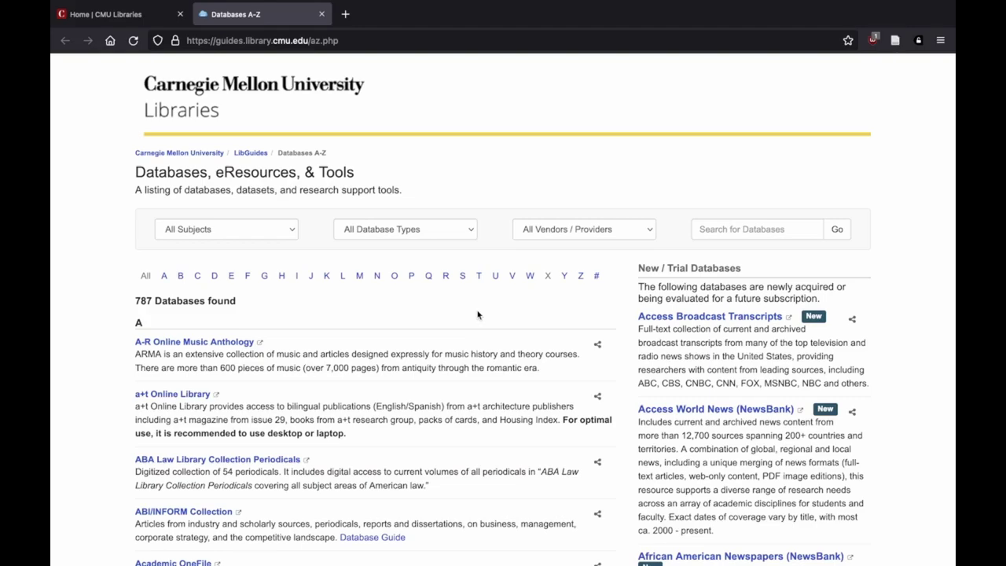
pyautogui.click(766, 229)
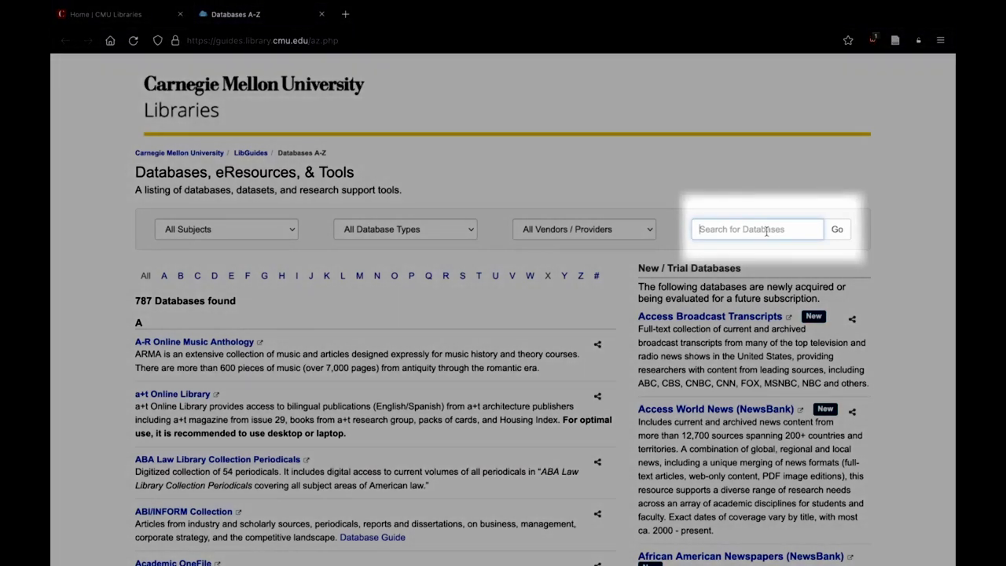
# Search the Databases A-Z list for ProQuest and scroll through the 96 matches.
pyautogui.write('ProQuest')
pyautogui.press('Return')
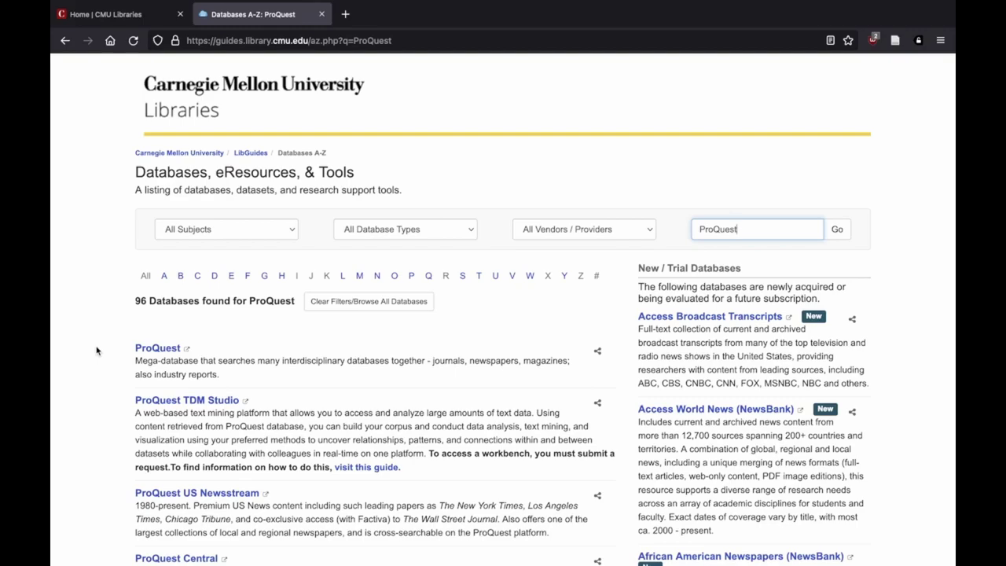
pyautogui.scroll(-3, 96, 361)
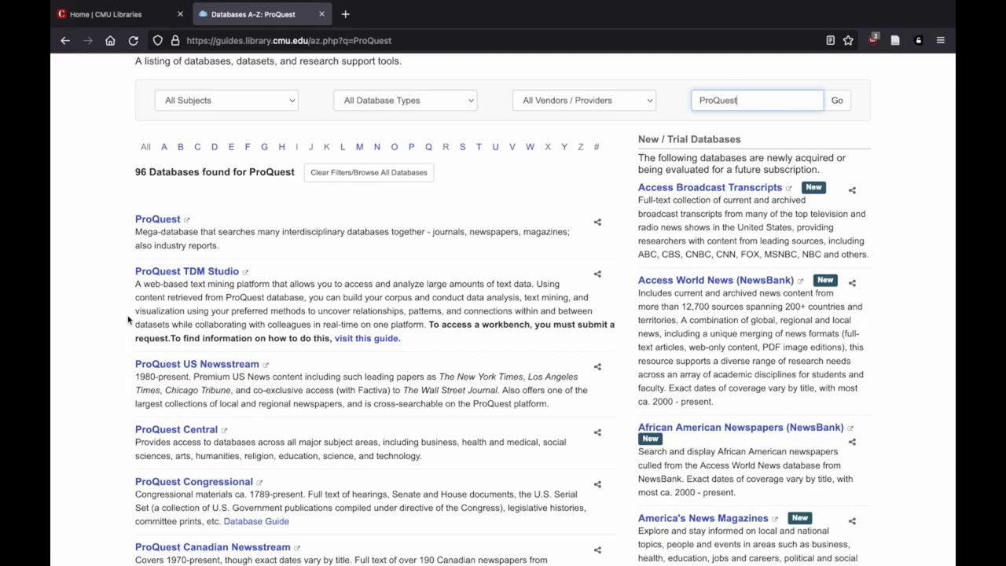
pyautogui.scroll(-1, 128, 319)
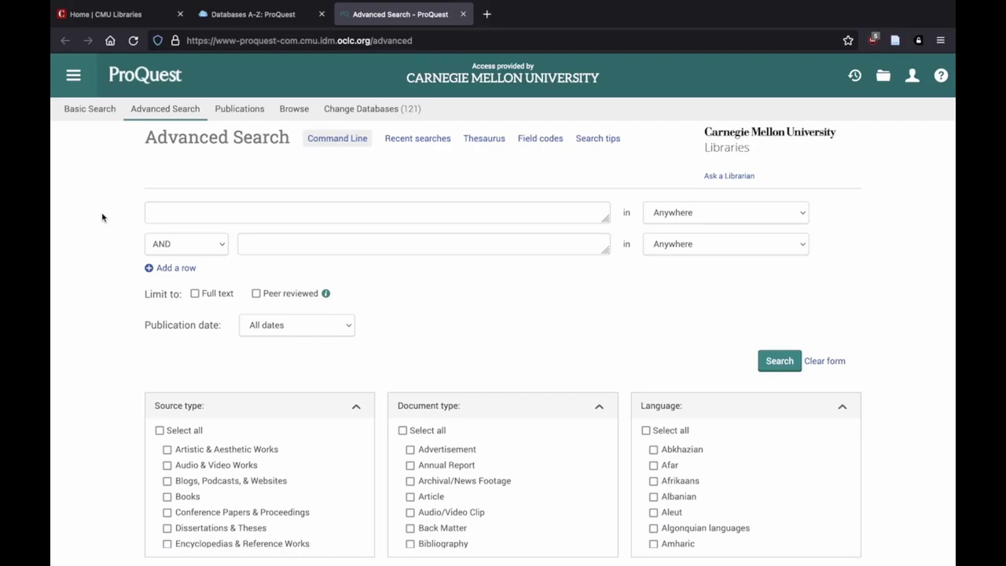
# Enter Meal Planning in the first Advanced Search field and Software in the AND field.
pyautogui.click(217, 208)
pyautogui.write('Meal Planning')
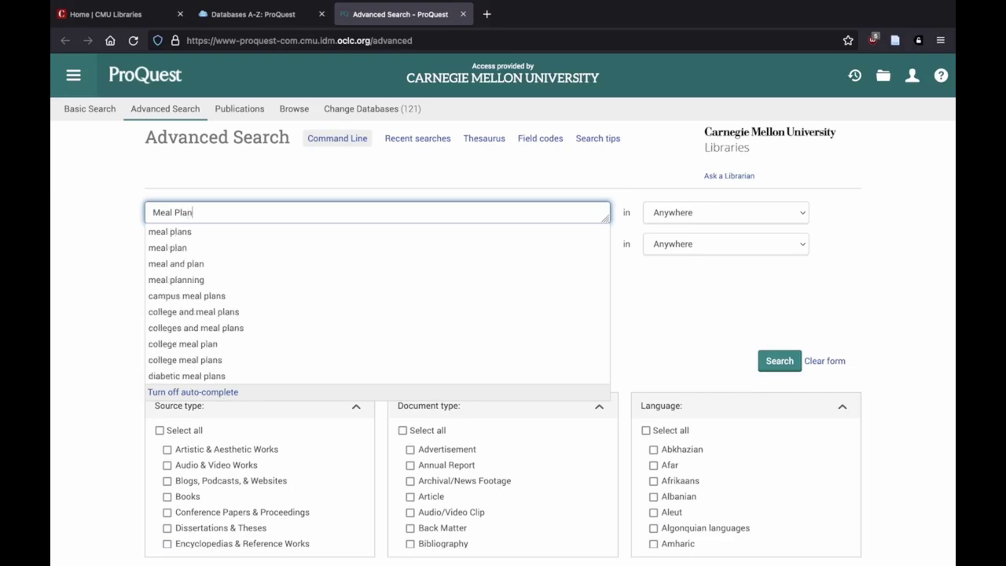
pyautogui.click(117, 212)
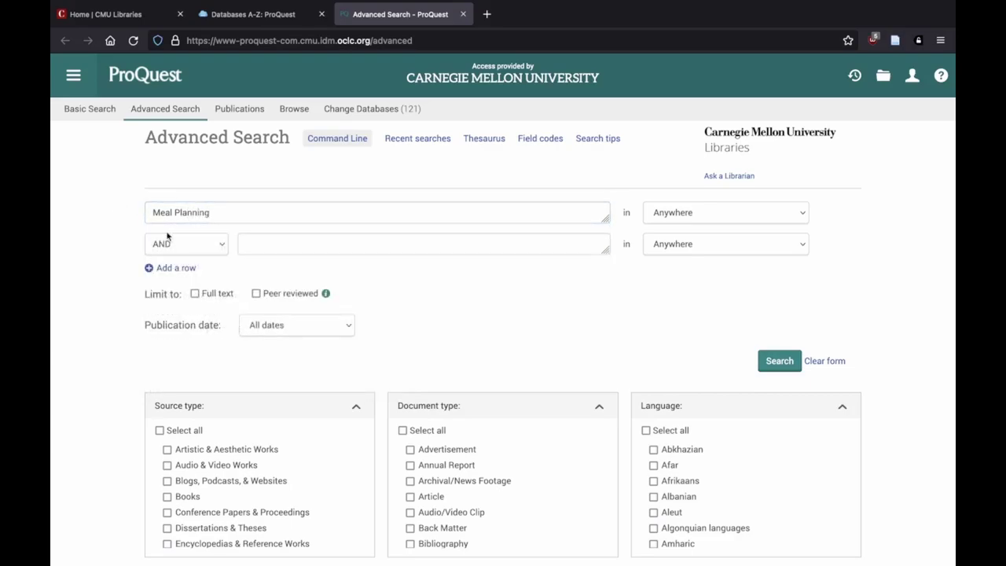
pyautogui.click(296, 237)
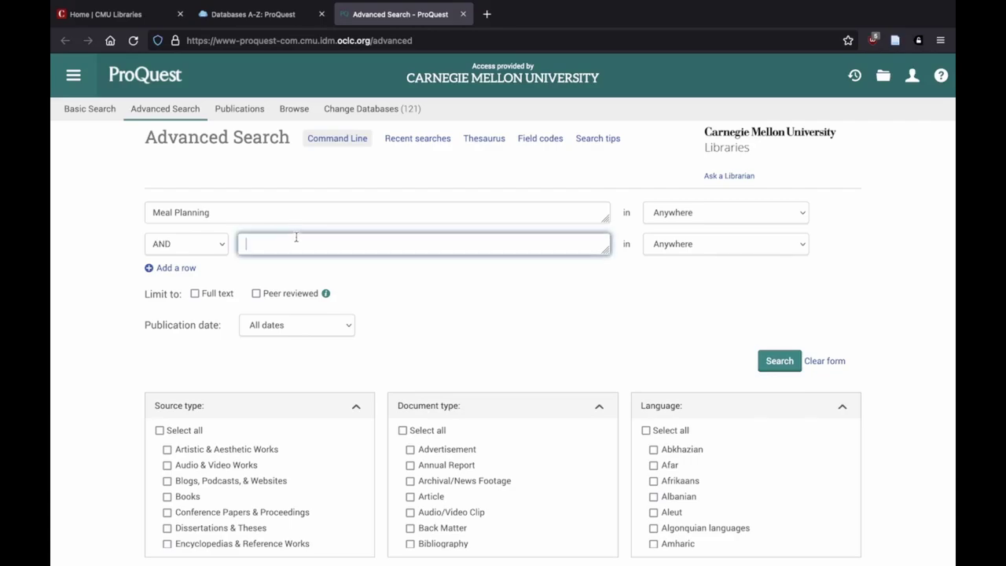
pyautogui.write('Software')
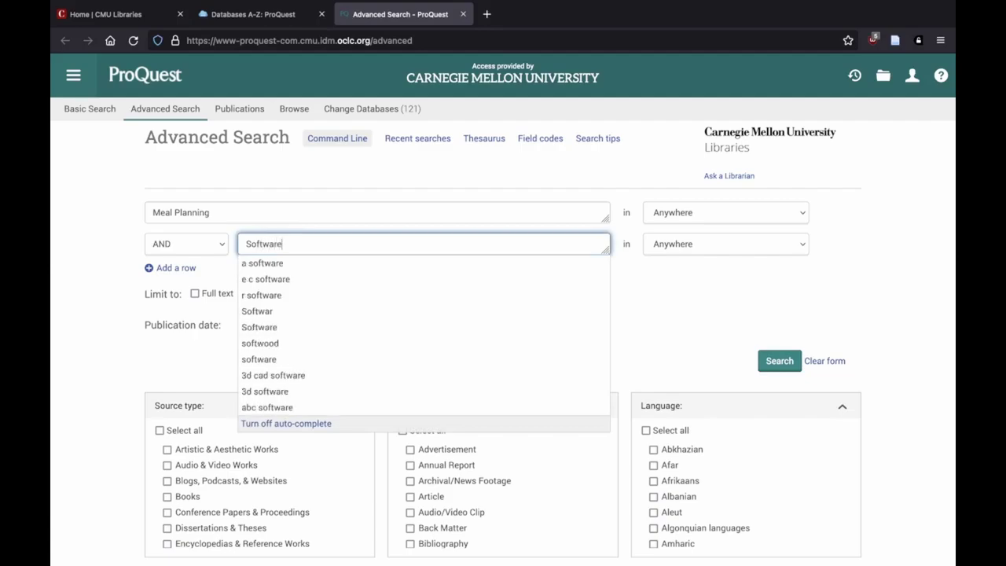
pyautogui.click(322, 232)
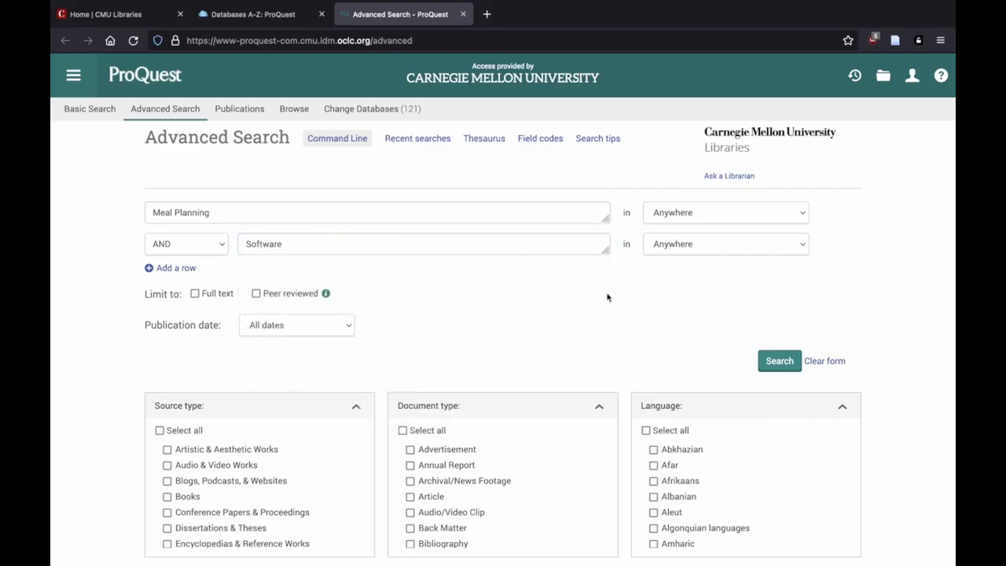
# Run the (Meal Planning) AND Software search and browse its 264,009 results and filters.
pyautogui.click(785, 361)
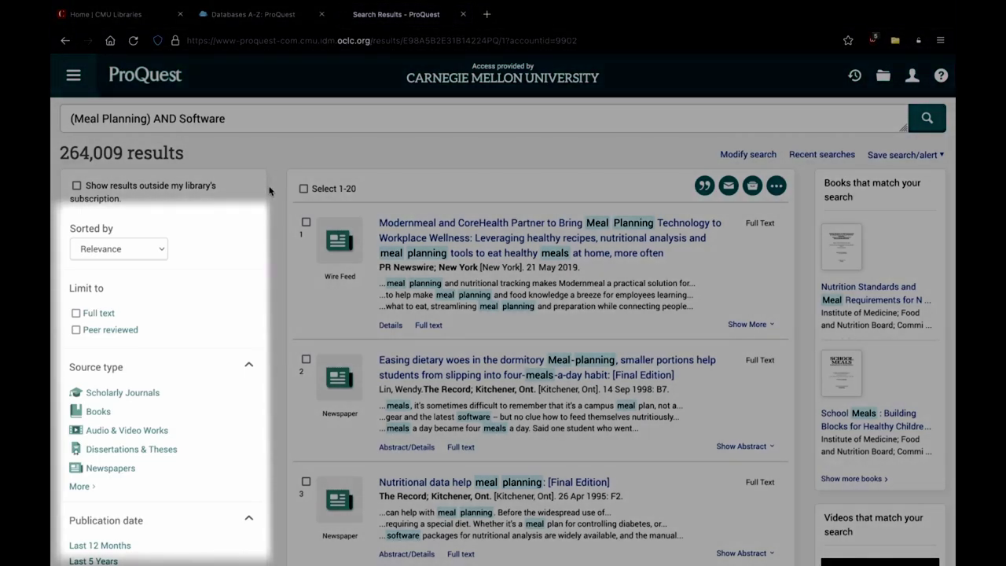
pyautogui.scroll(-1, 269, 190)
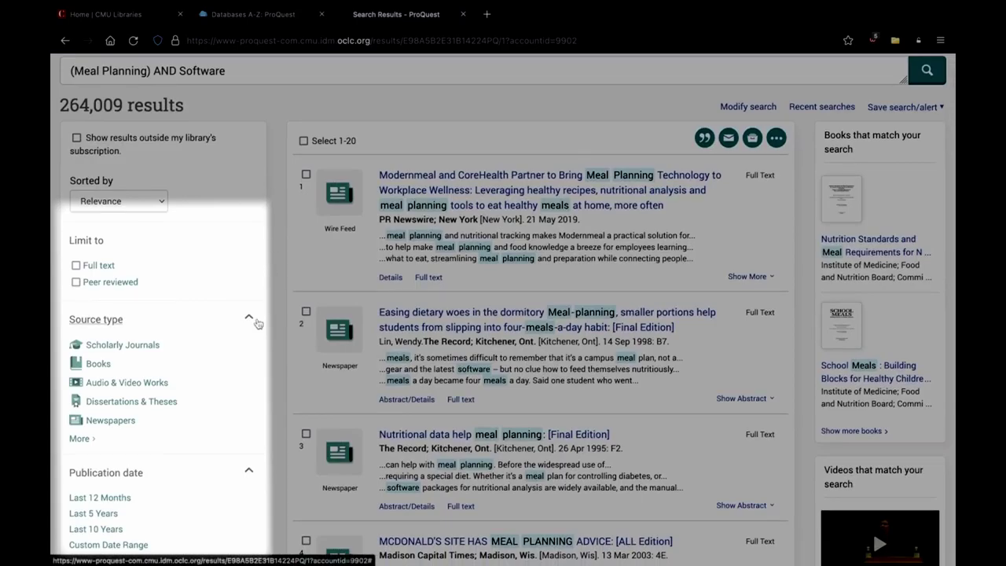
pyautogui.scroll(-1, 258, 324)
pyautogui.scroll(-2, 258, 324)
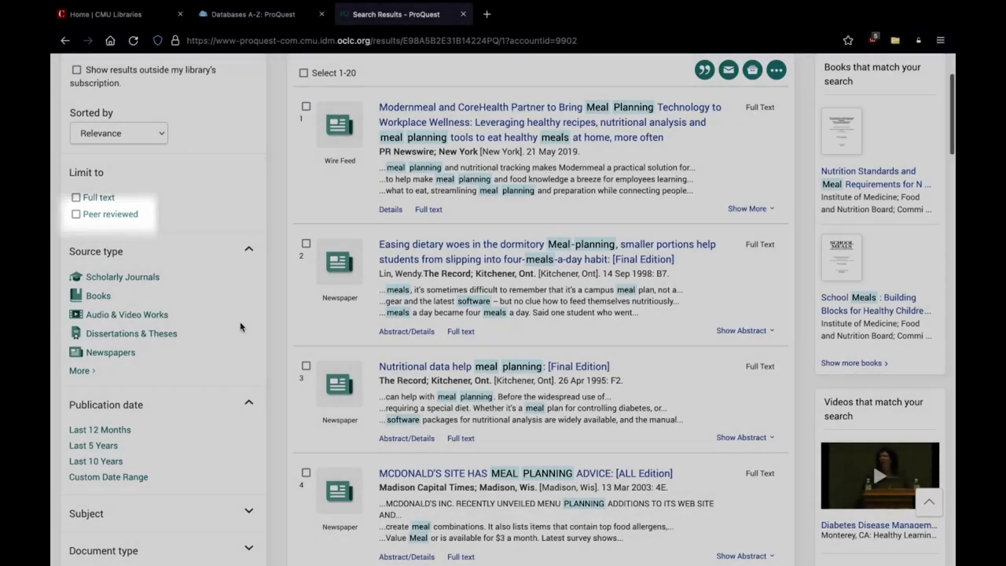
pyautogui.scroll(1, 240, 327)
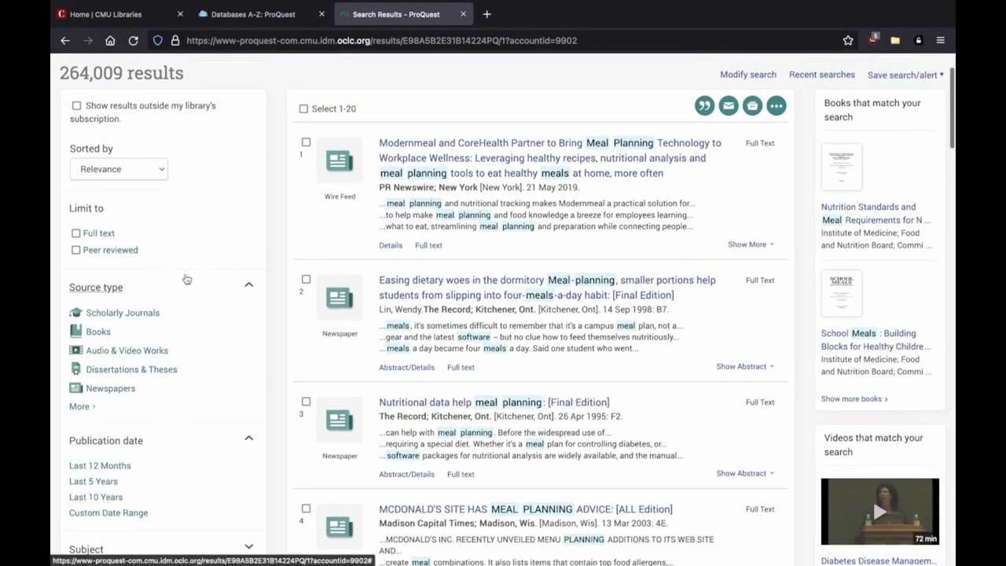
# Limit the results to Peer reviewed and Full text items, leaving 13,769.
pyautogui.click(76, 251)
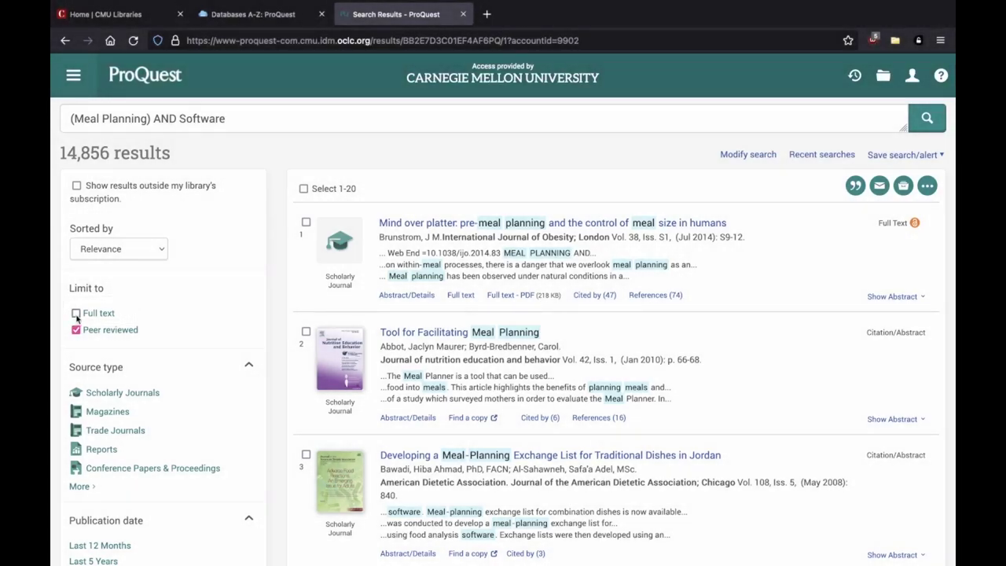
pyautogui.click(76, 315)
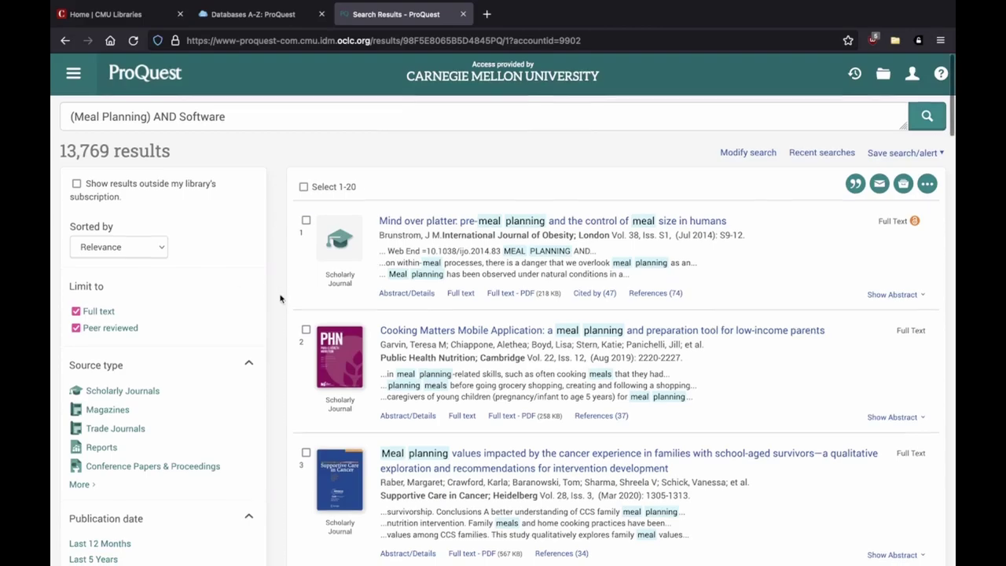
pyautogui.scroll(-1, 280, 298)
pyautogui.scroll(-1, 281, 298)
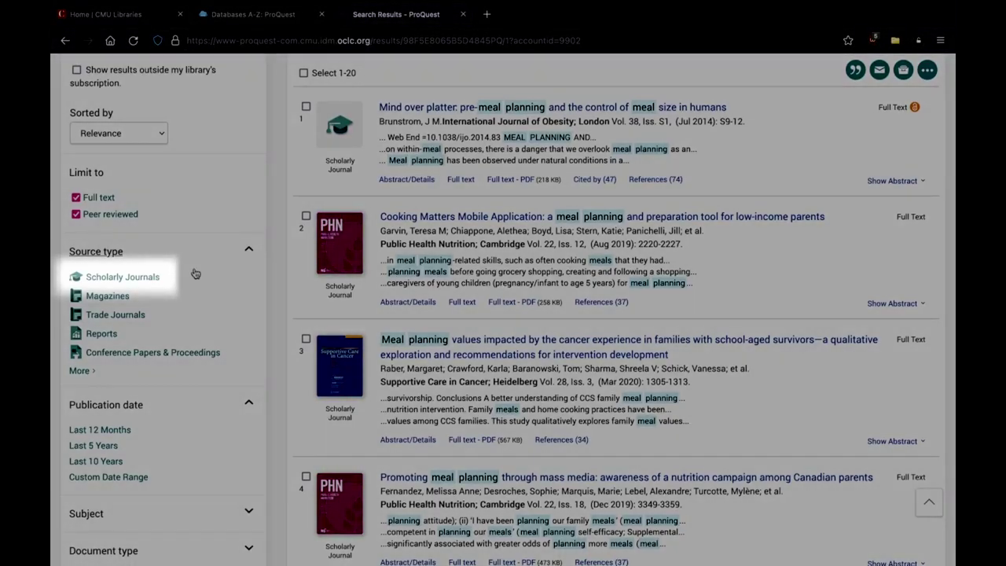
# Filter to Scholarly Journals published in the Last 12 Months, leaving 594 results.
pyautogui.click(157, 278)
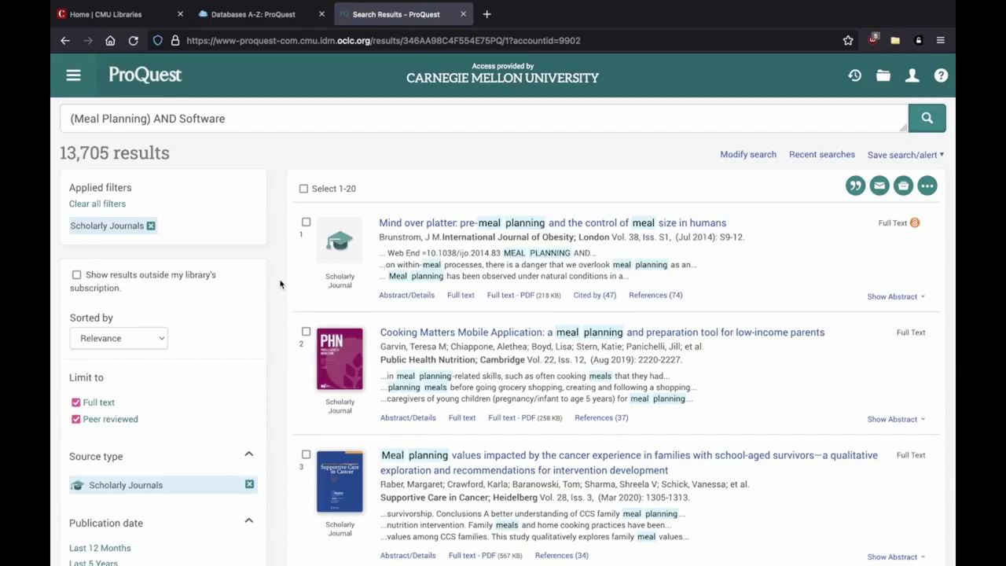
pyautogui.scroll(-2, 280, 284)
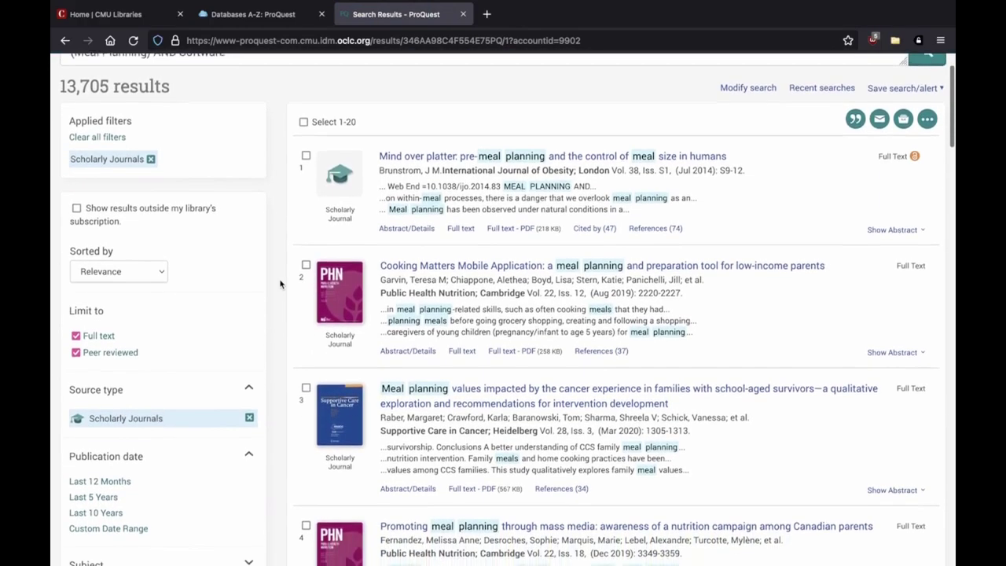
pyautogui.scroll(-3, 280, 284)
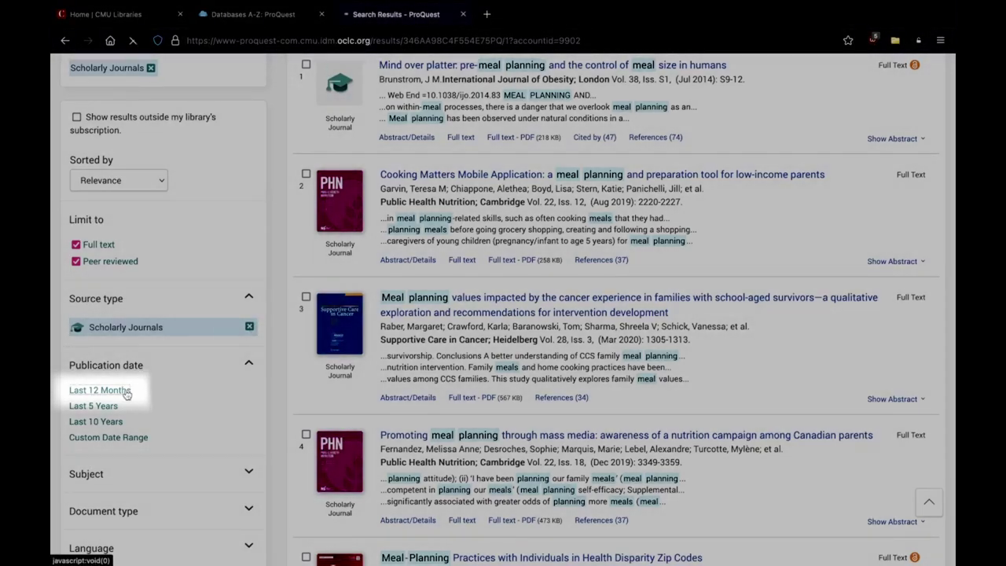
pyautogui.click(126, 393)
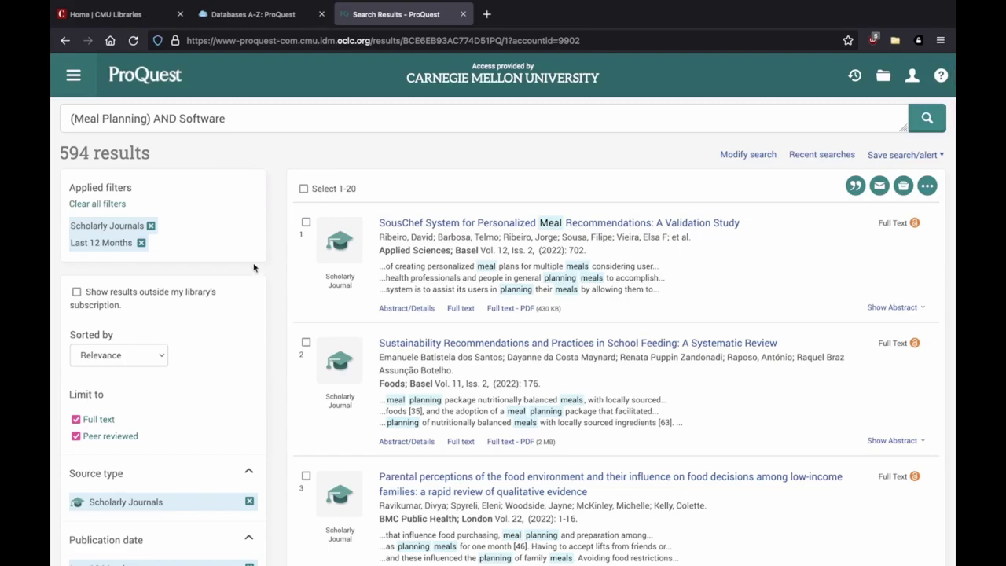
pyautogui.scroll(-2, 253, 268)
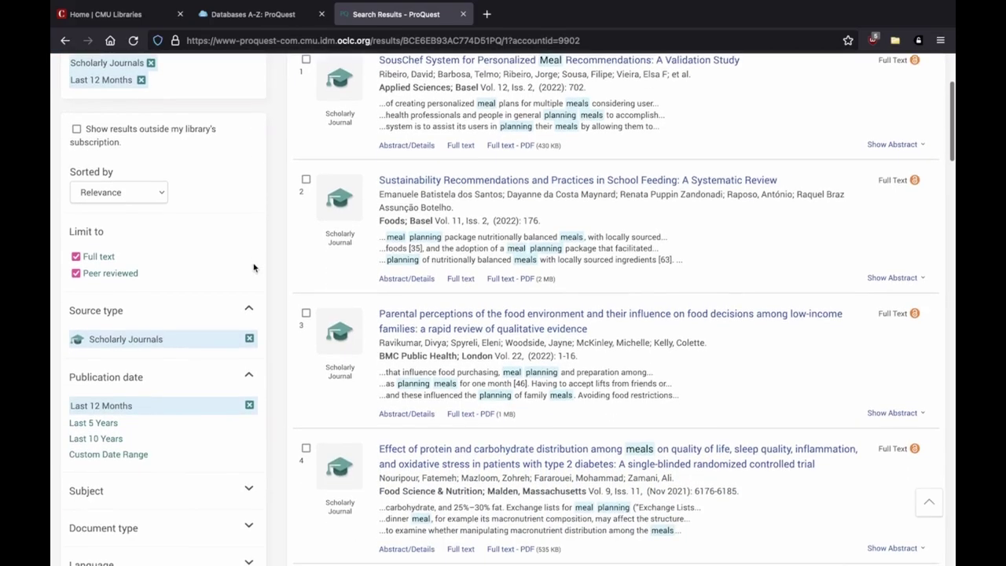
# Open the 'Parental perceptions of the food environment' article, skim its PDF, and go back.
pyautogui.click(398, 316)
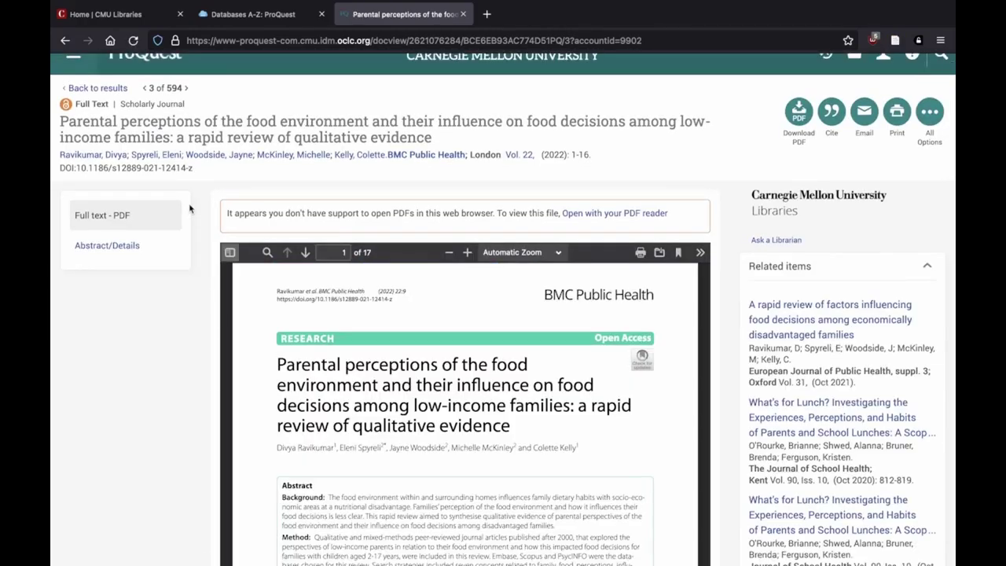
pyautogui.scroll(-5, 191, 209)
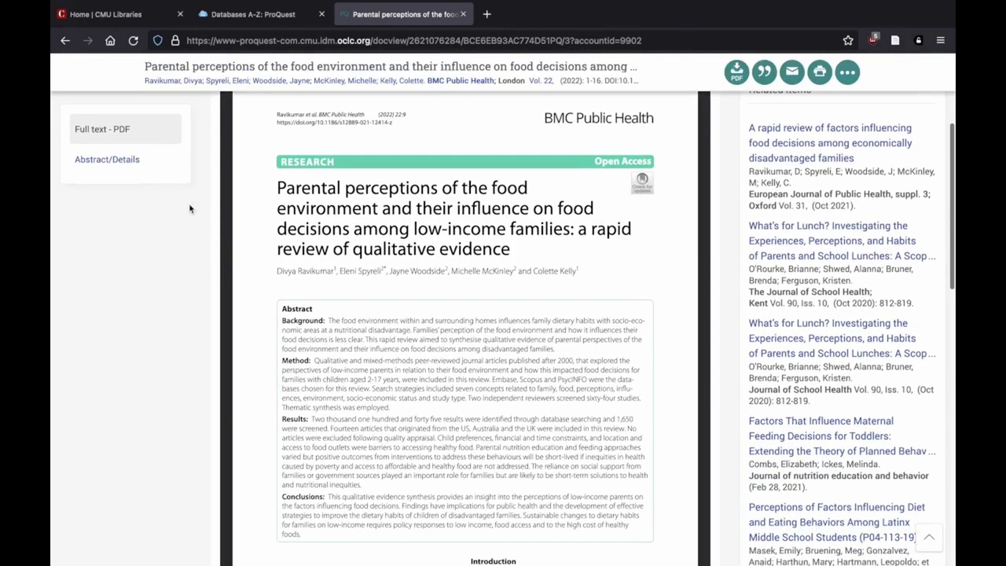
pyautogui.scroll(-15, 301, 243)
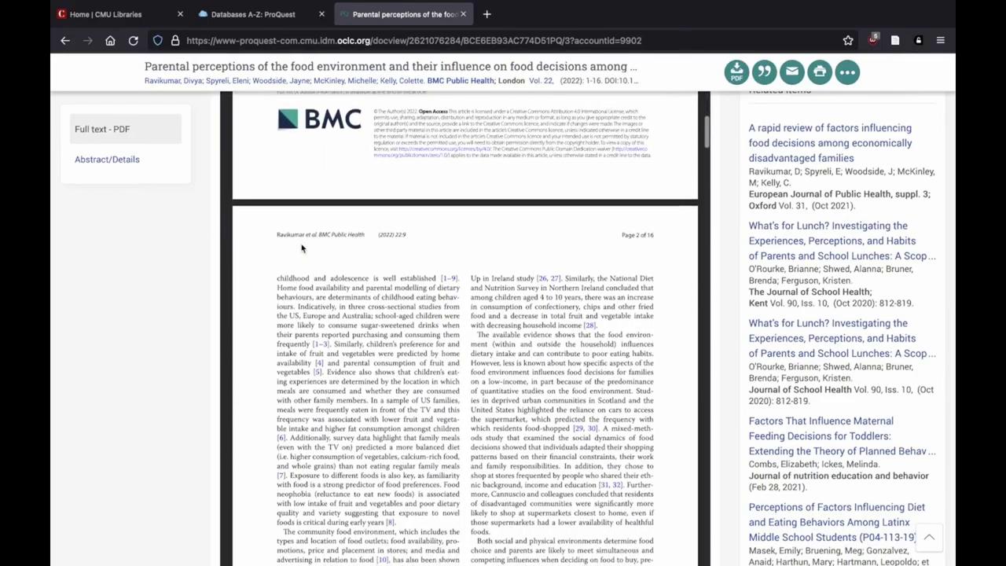
pyautogui.scroll(-10, 301, 244)
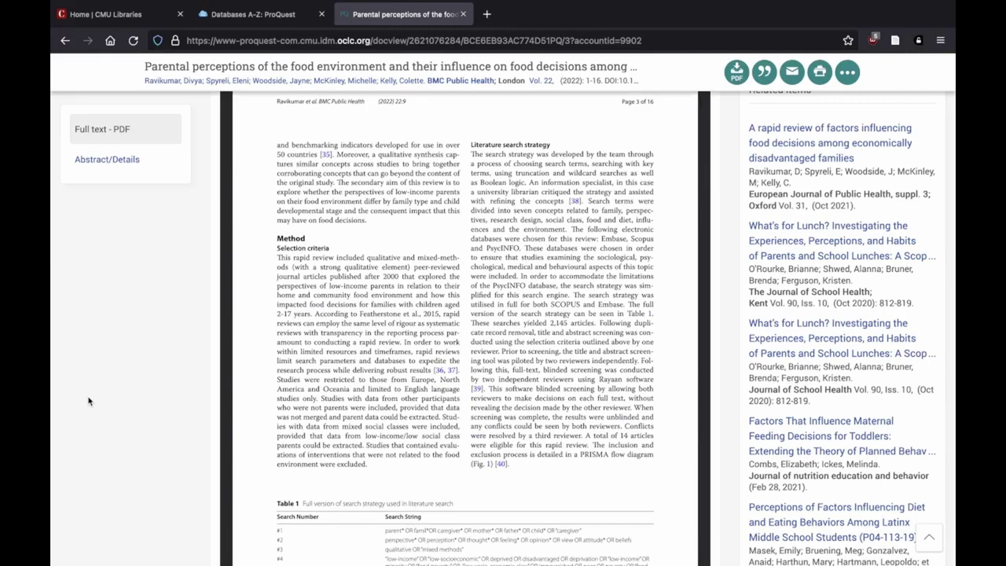
pyautogui.hotkey('alt', 'Left')
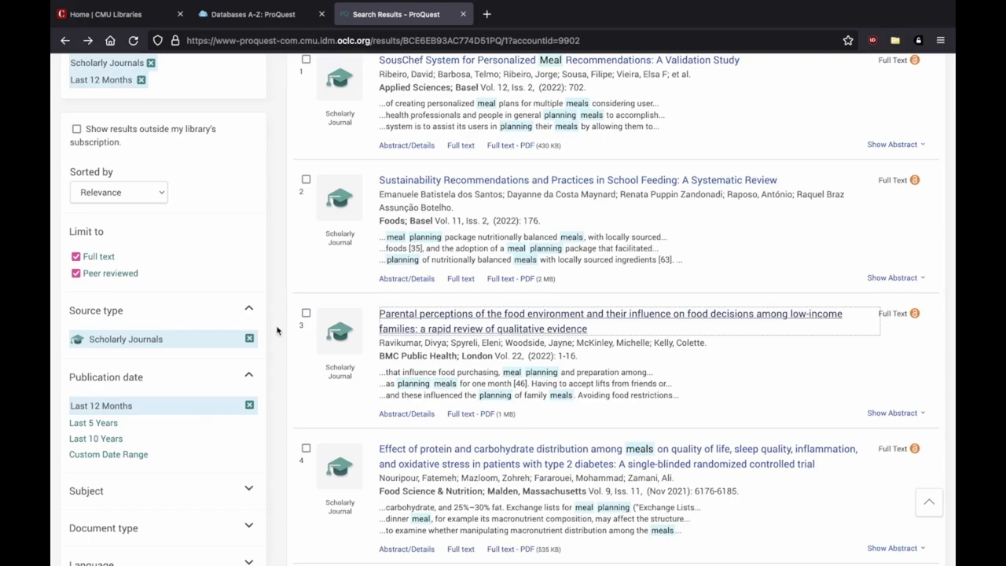
# Reopen the Meal Planning AND Software query in the Advanced Search form via Modify search.
pyautogui.scroll(3, 276, 331)
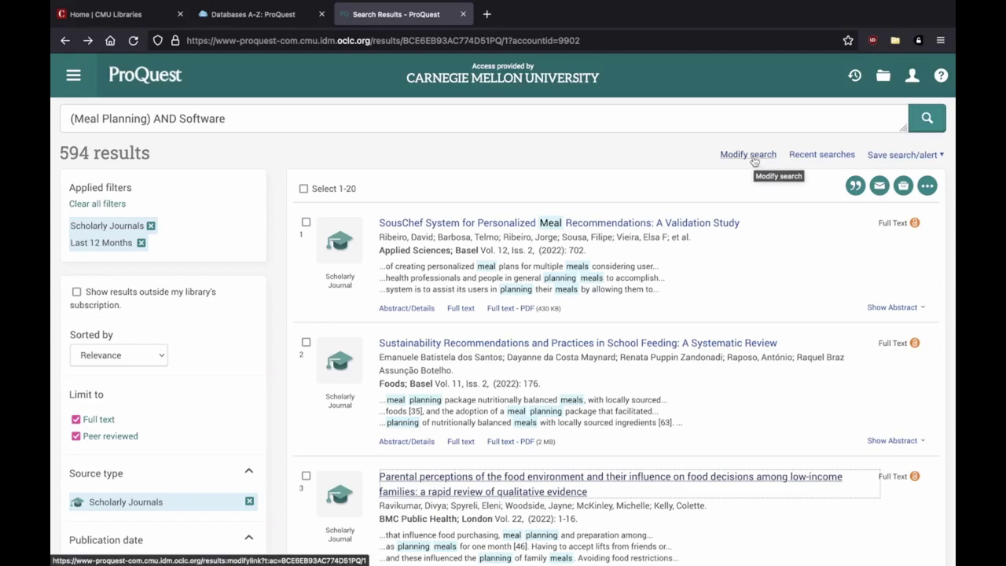
pyautogui.click(751, 156)
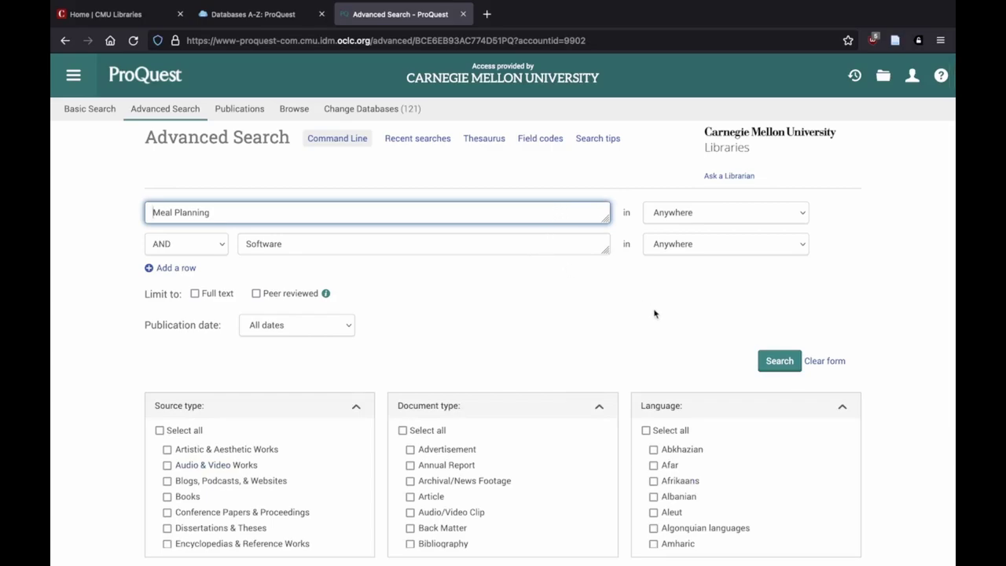
# Rerun the search unfiltered, then limit it to Full text from the Last 12 Months.
pyautogui.click(771, 363)
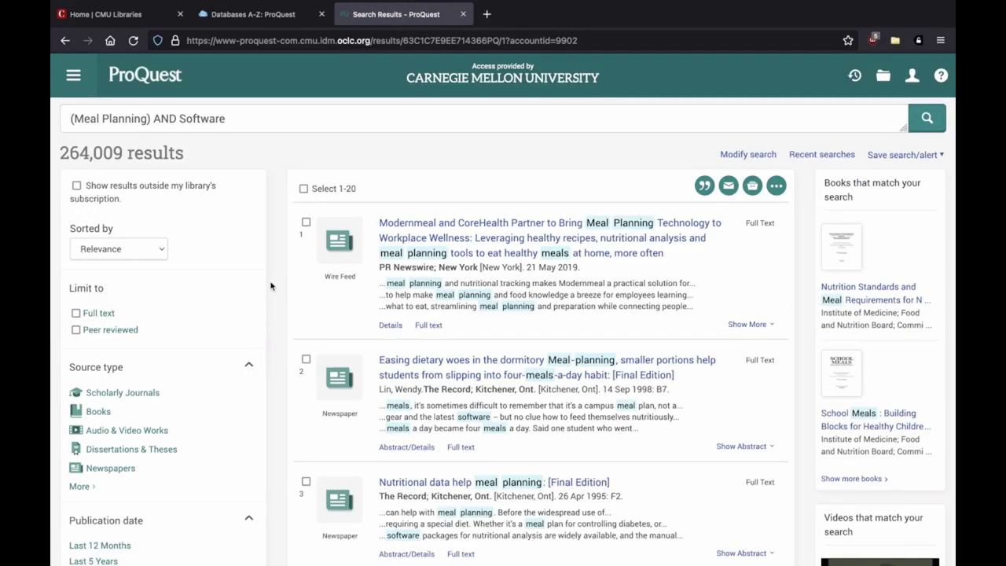
pyautogui.scroll(-3, 269, 286)
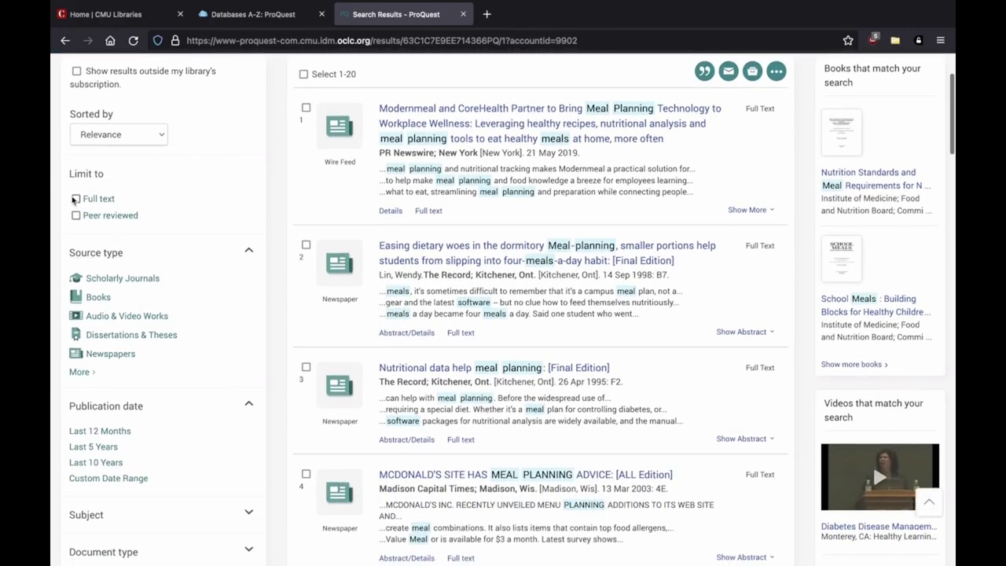
pyautogui.click(76, 200)
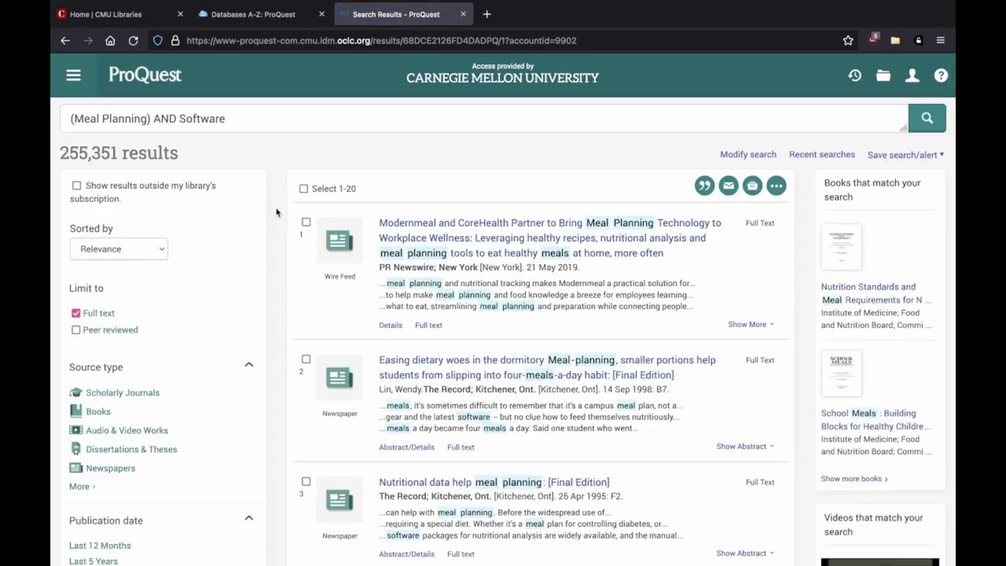
pyautogui.scroll(-3, 276, 211)
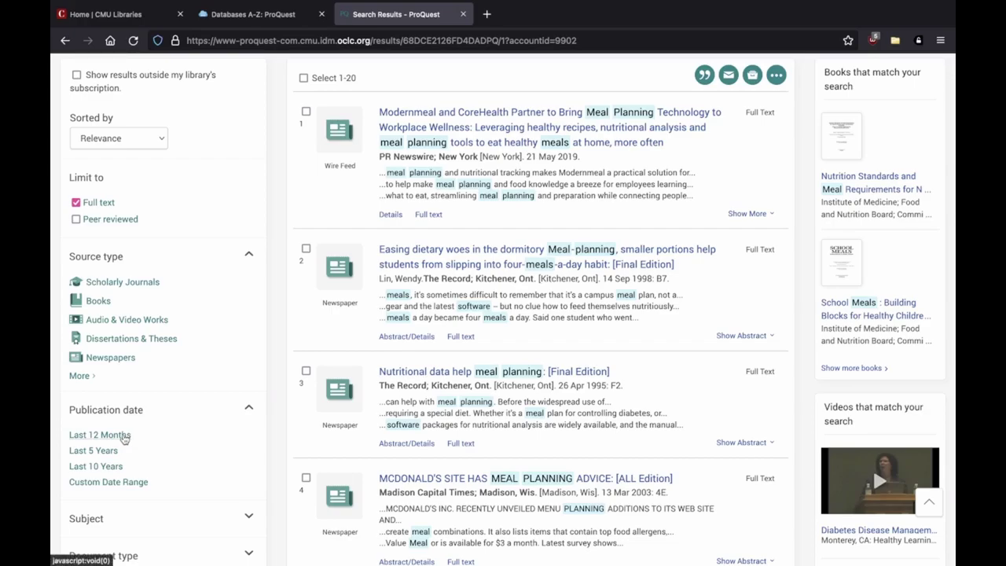
pyautogui.click(124, 436)
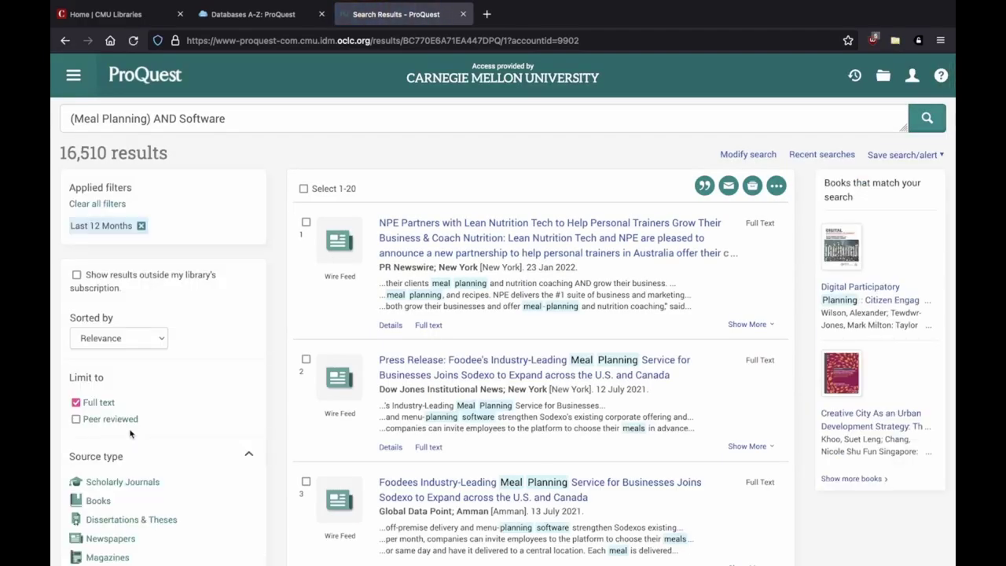
pyautogui.scroll(-3, 278, 267)
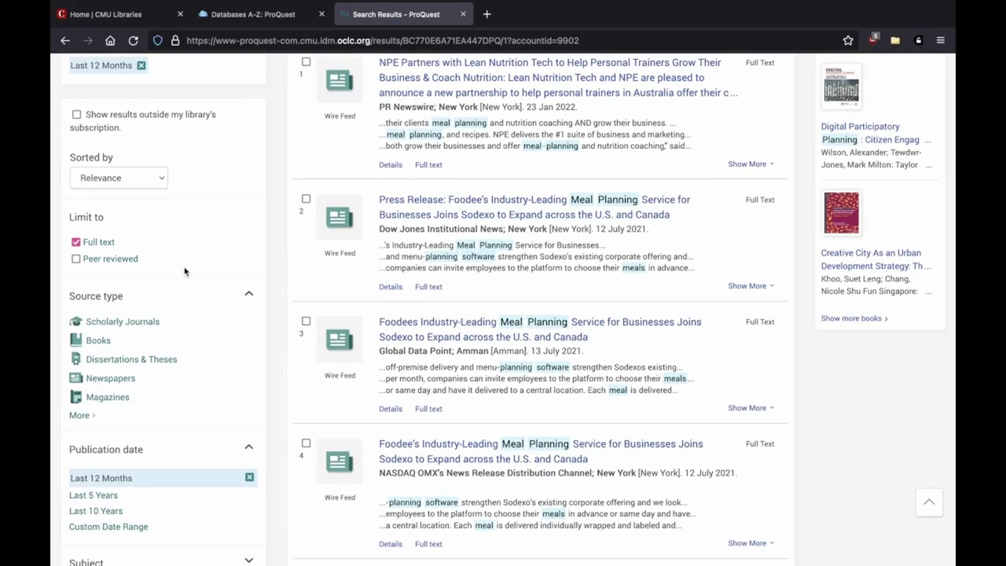
# Include Newspapers, Magazines, and Blogs, Podcasts, & Websites source types, leaving 504 results.
pyautogui.click(81, 415)
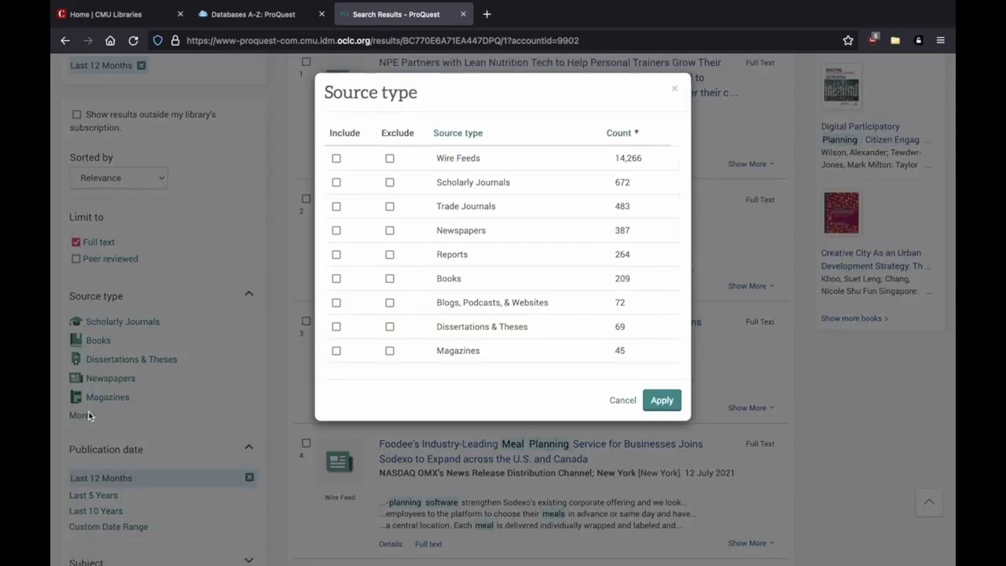
pyautogui.click(337, 231)
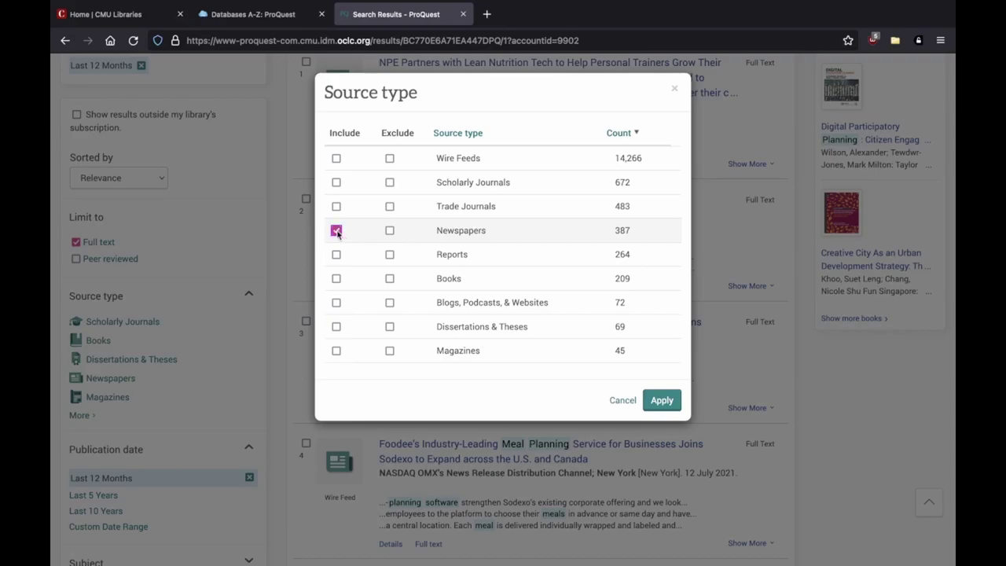
pyautogui.click(336, 351)
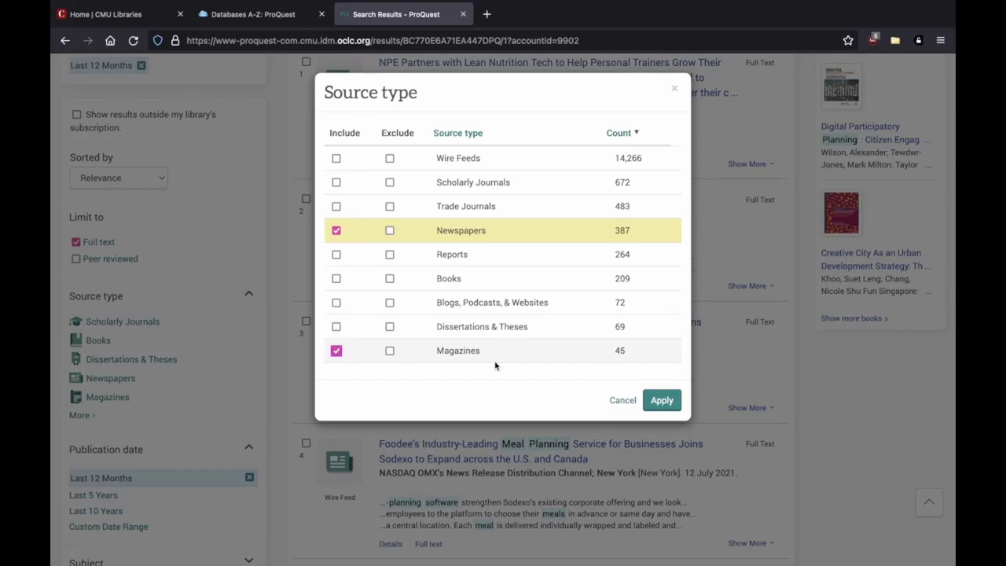
pyautogui.click(336, 304)
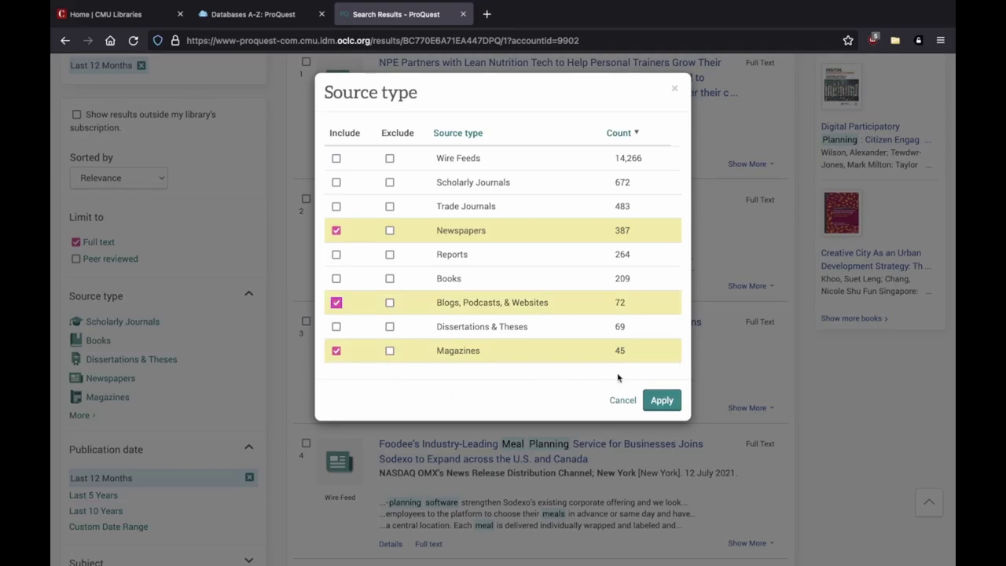
pyautogui.click(658, 399)
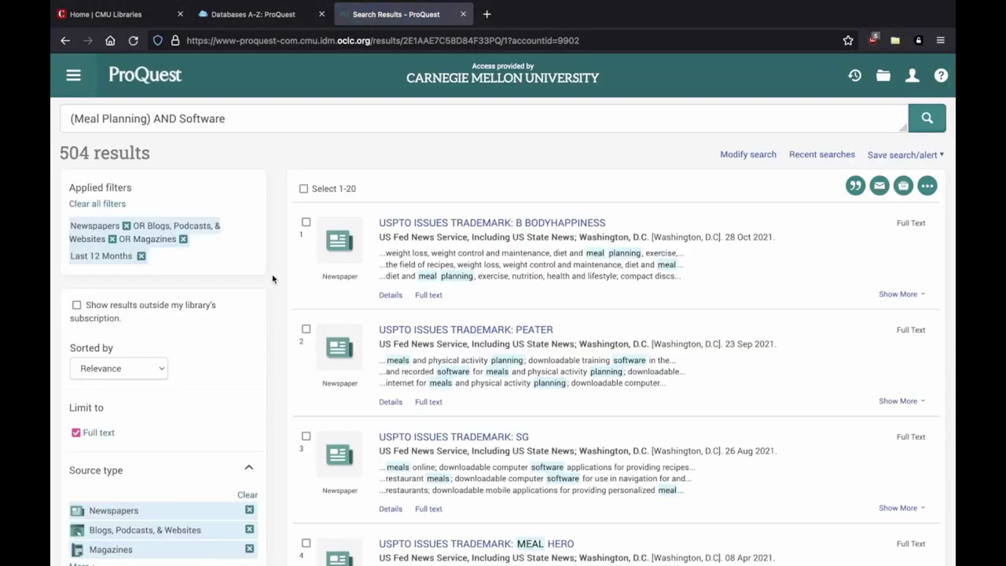
pyautogui.scroll(-3, 273, 279)
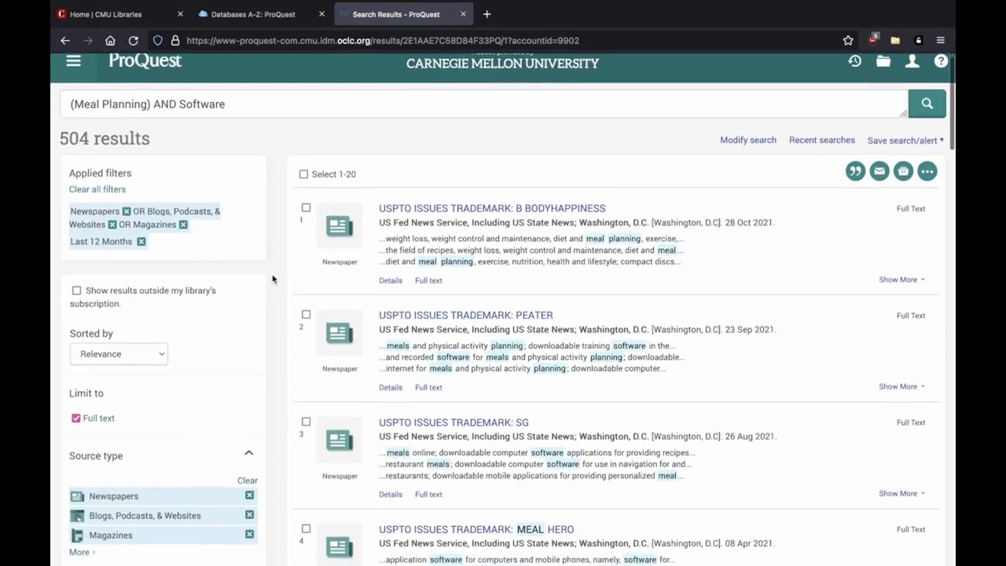
pyautogui.scroll(-5, 272, 279)
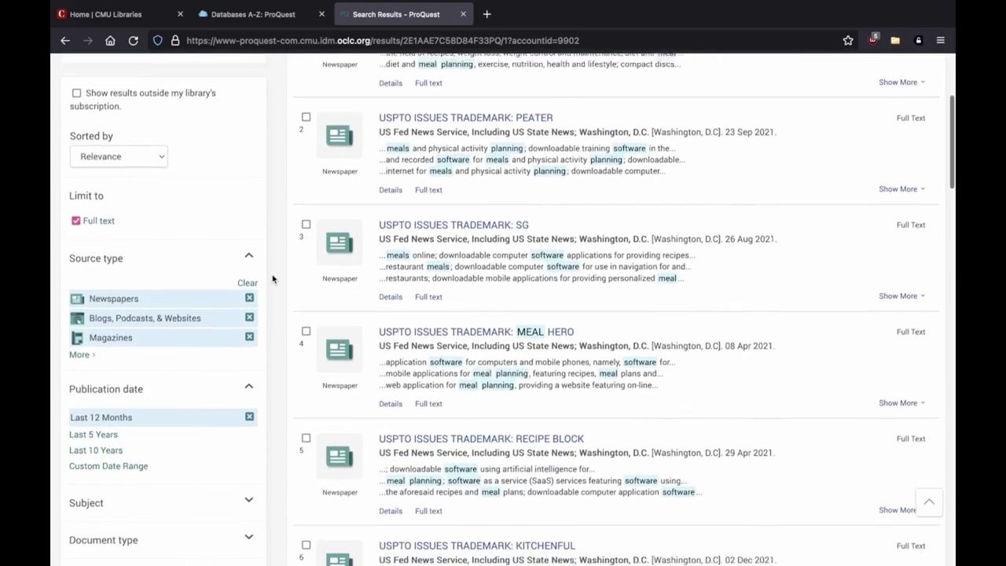
pyautogui.scroll(-5, 273, 279)
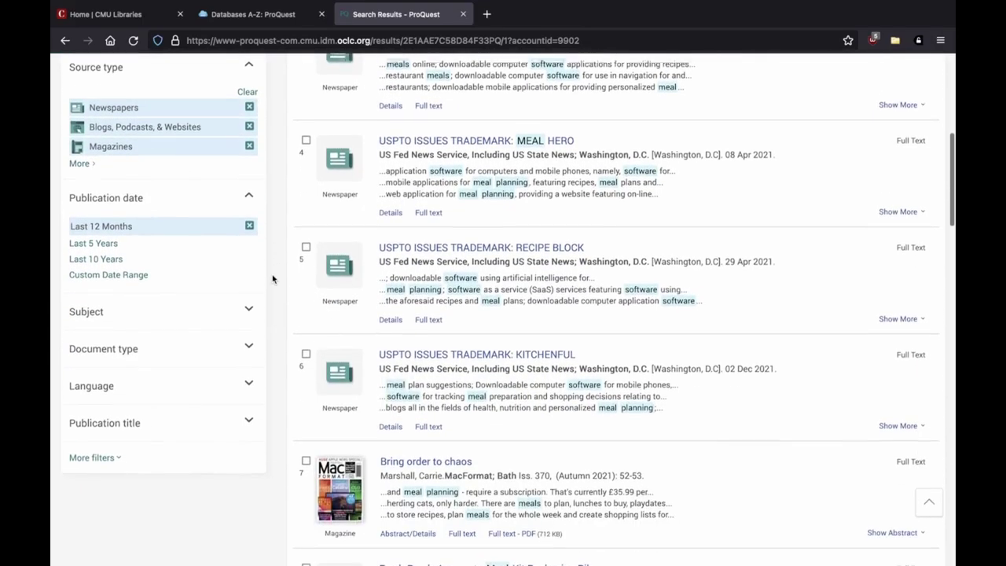
pyautogui.scroll(-3, 273, 279)
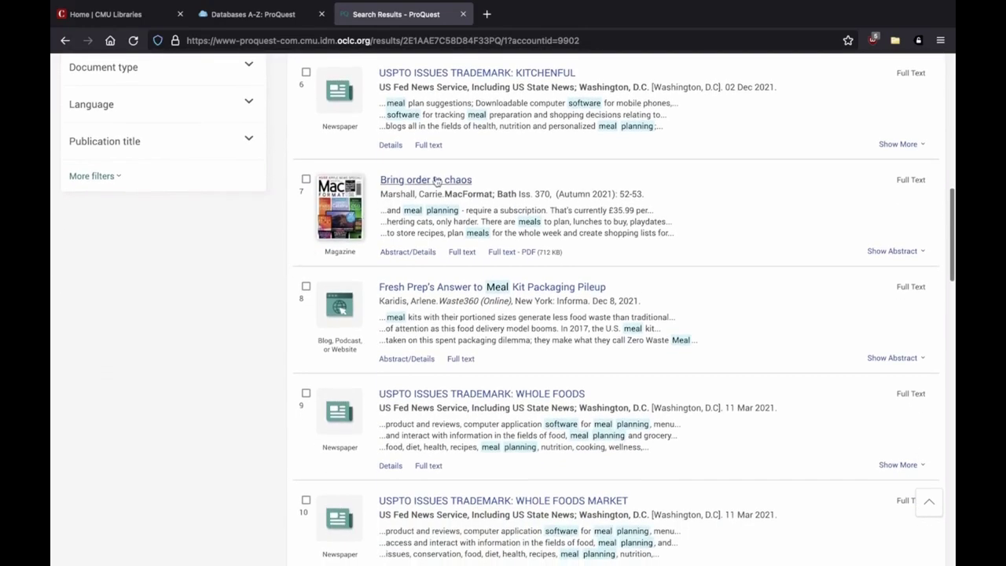
# Open 'Bring order to chaos' (7 of 504) and read its full text about the FamilyWall organiser app.
pyautogui.click(437, 180)
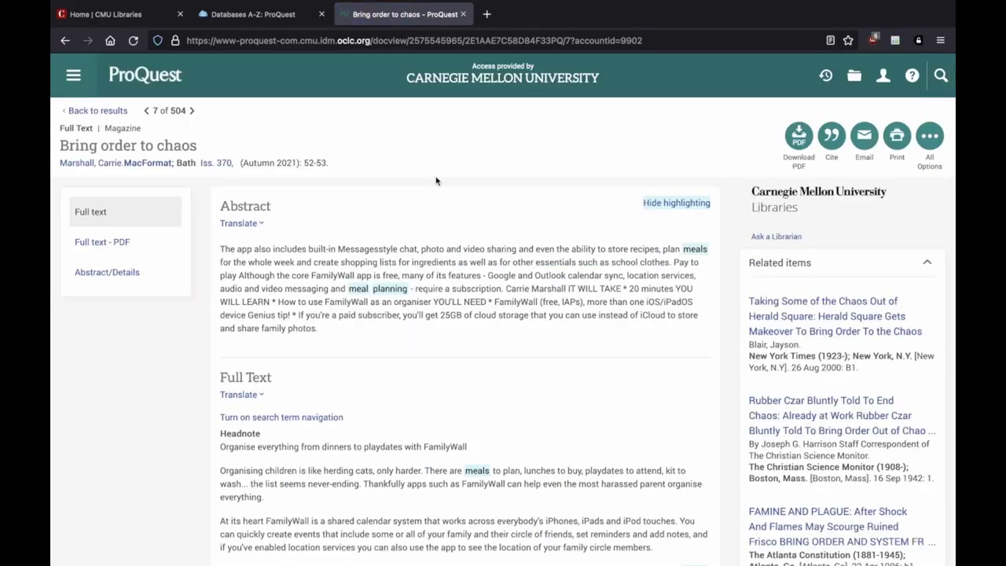
pyautogui.scroll(-4, 436, 181)
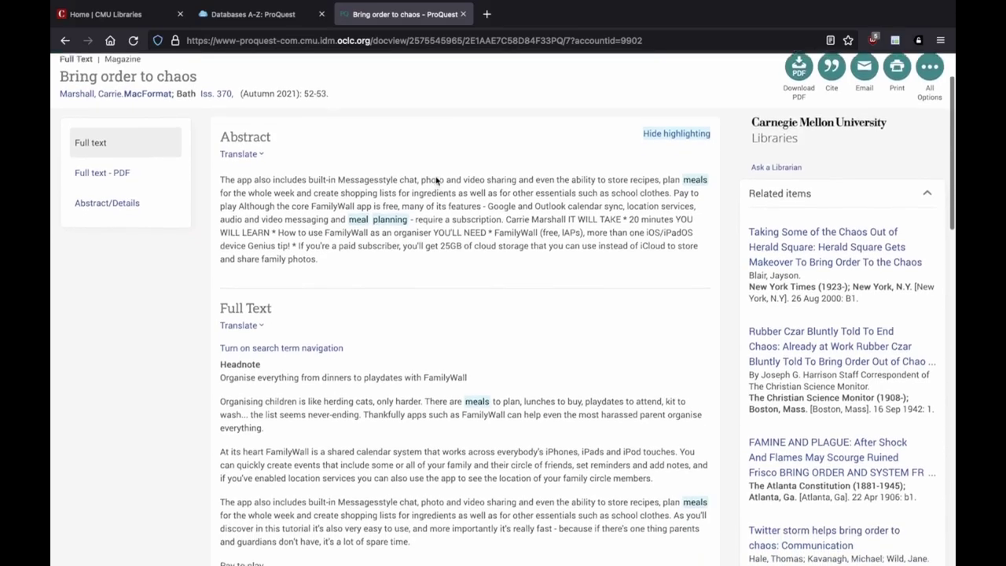
pyautogui.scroll(-3, 436, 181)
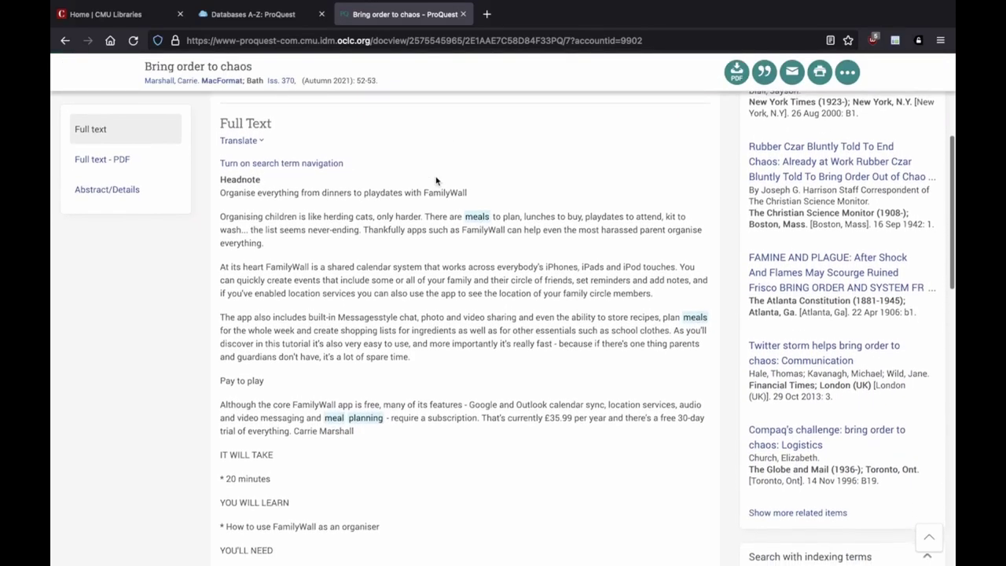
pyautogui.scroll(-3, 435, 259)
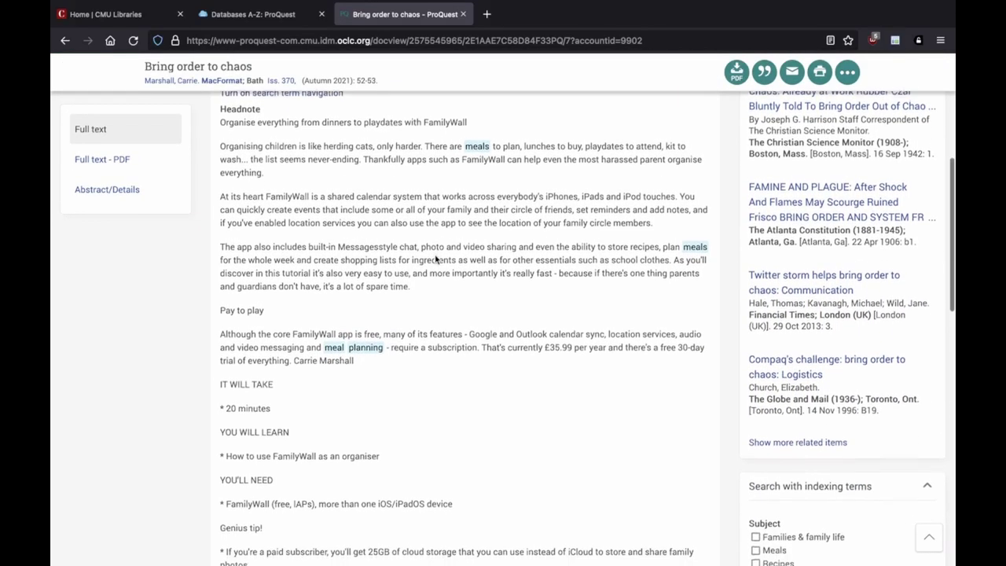
pyautogui.scroll(-3, 436, 261)
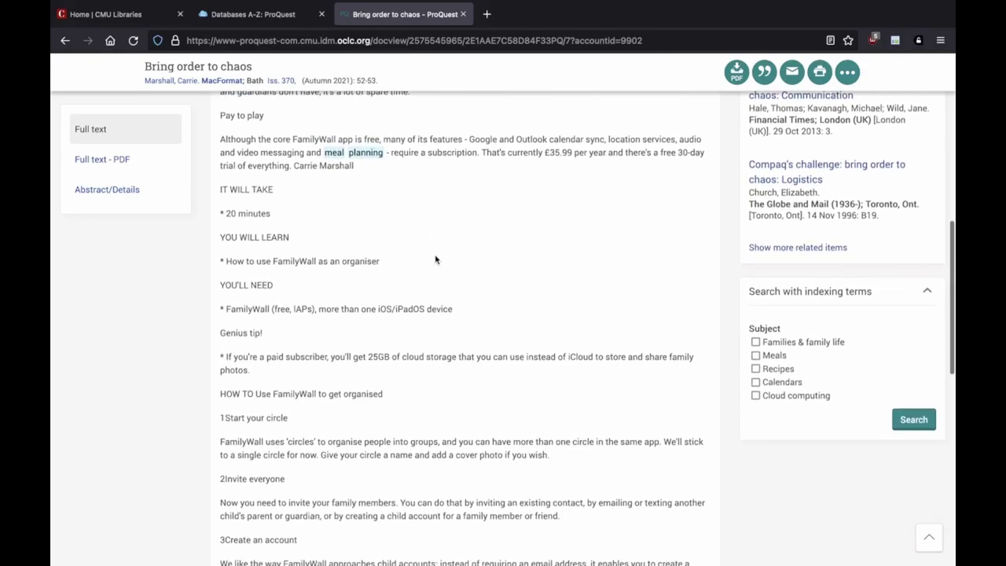
pyautogui.scroll(10, 436, 260)
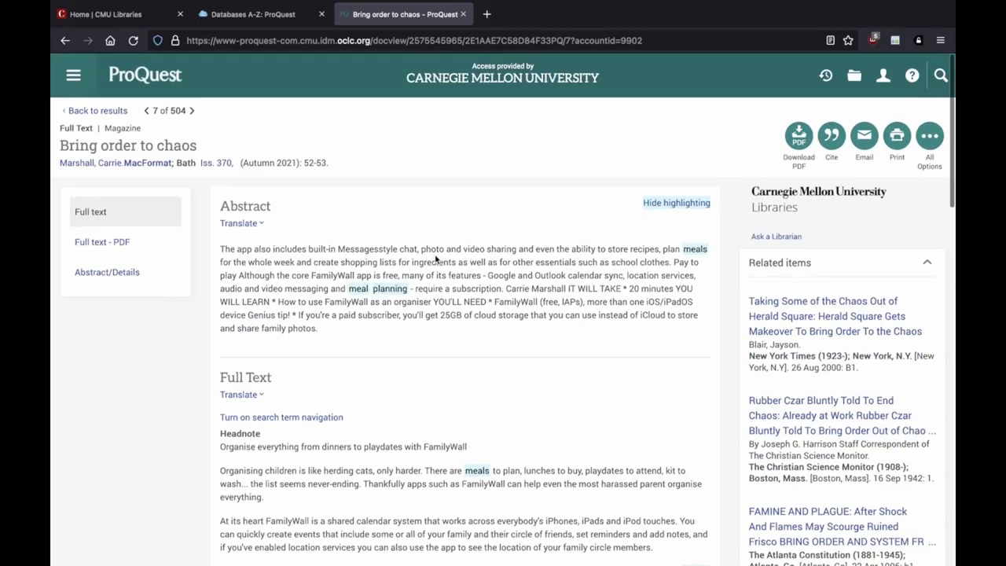